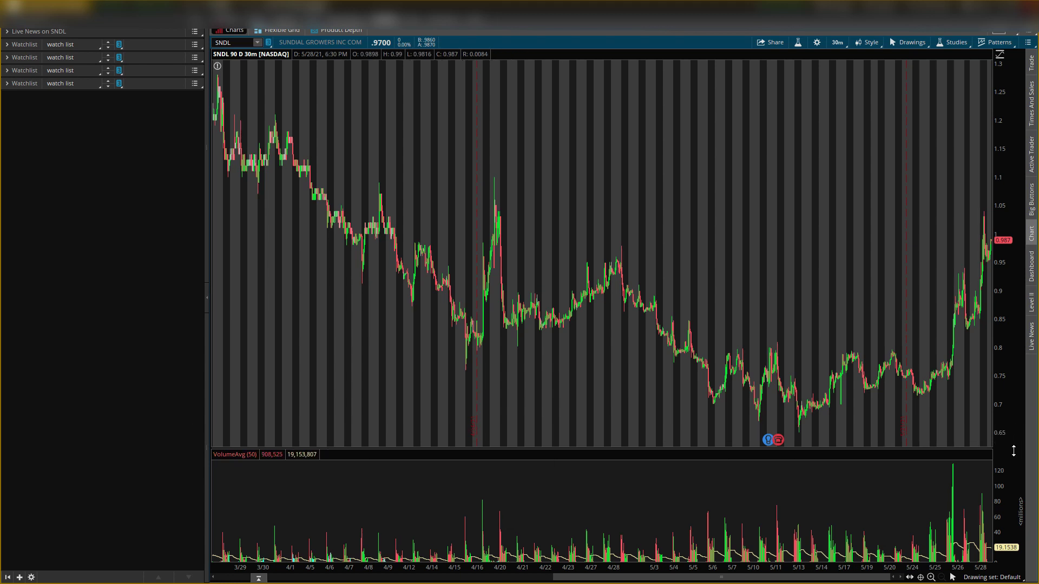
Add a green price level line at about 0.79 beside the latest SNDL bars.
{"action": "right_click", "coordinate": [970, 381]}
{"action": "mouse_move", "coordinate": [991, 421]}
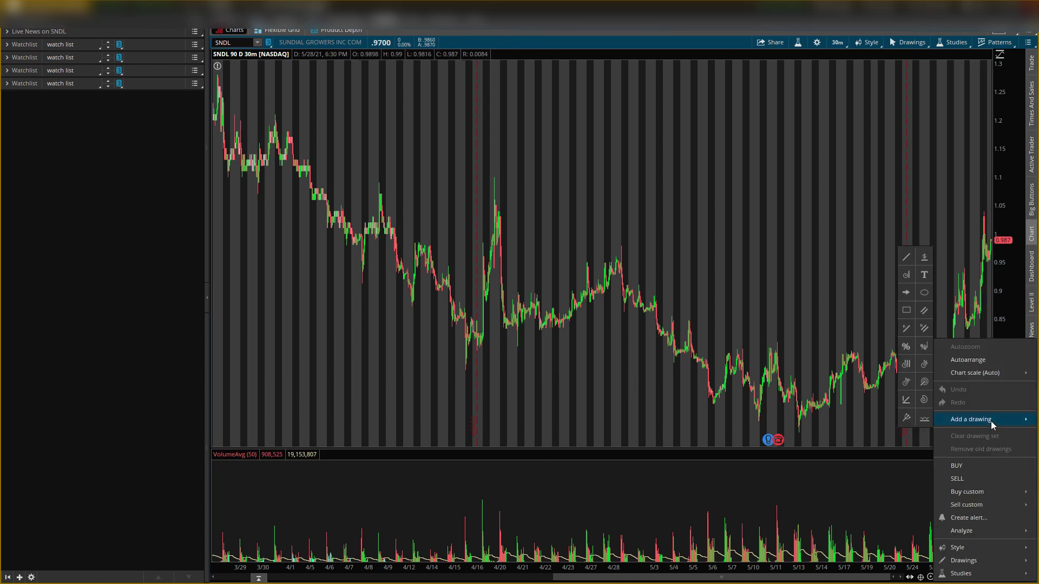
{"action": "left_click", "coordinate": [924, 420]}
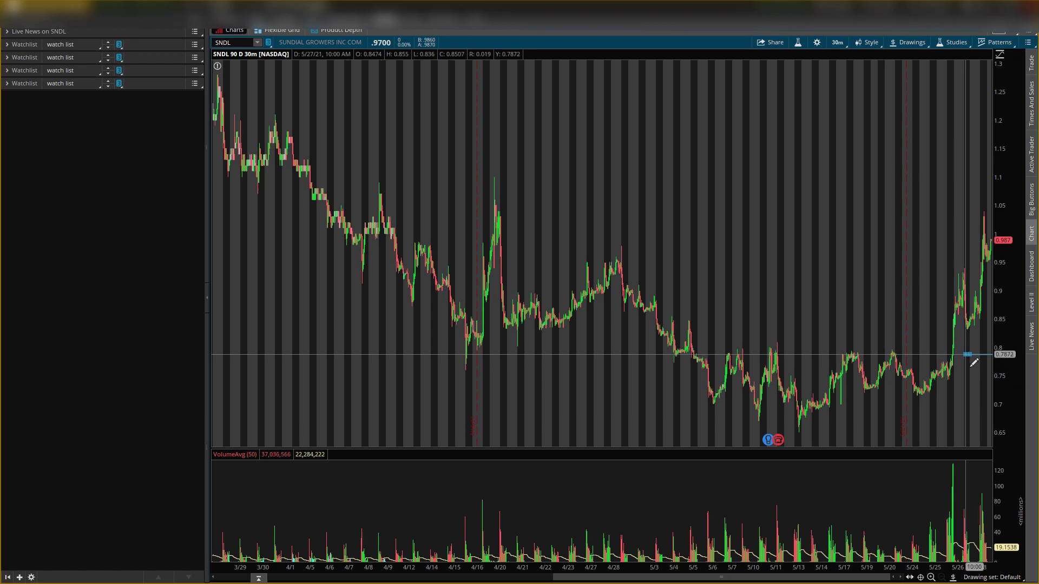
{"action": "left_click", "coordinate": [968, 352]}
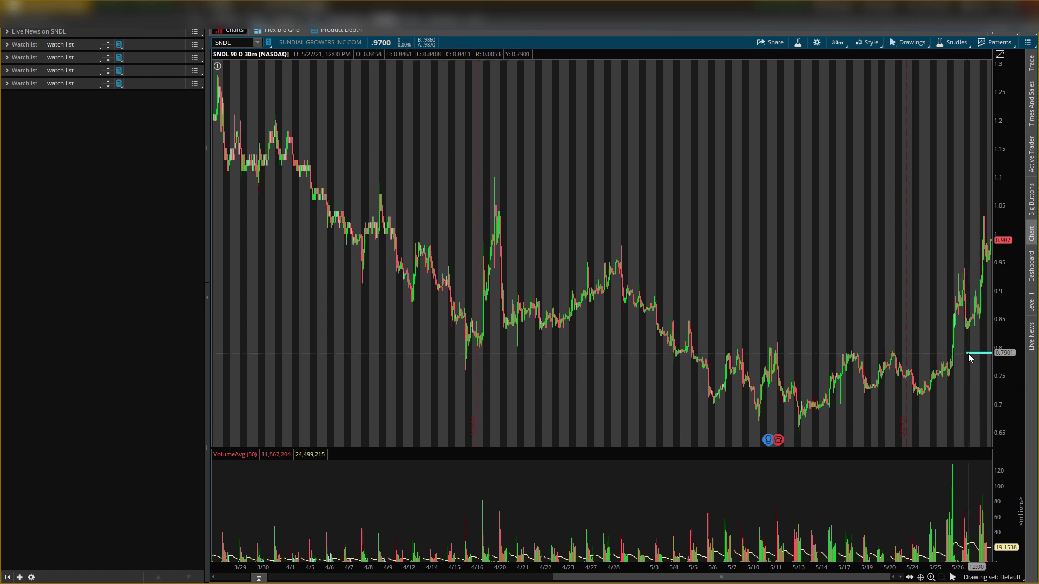
{"action": "right_click", "coordinate": [969, 353]}
{"action": "left_click", "coordinate": [496, 355]}
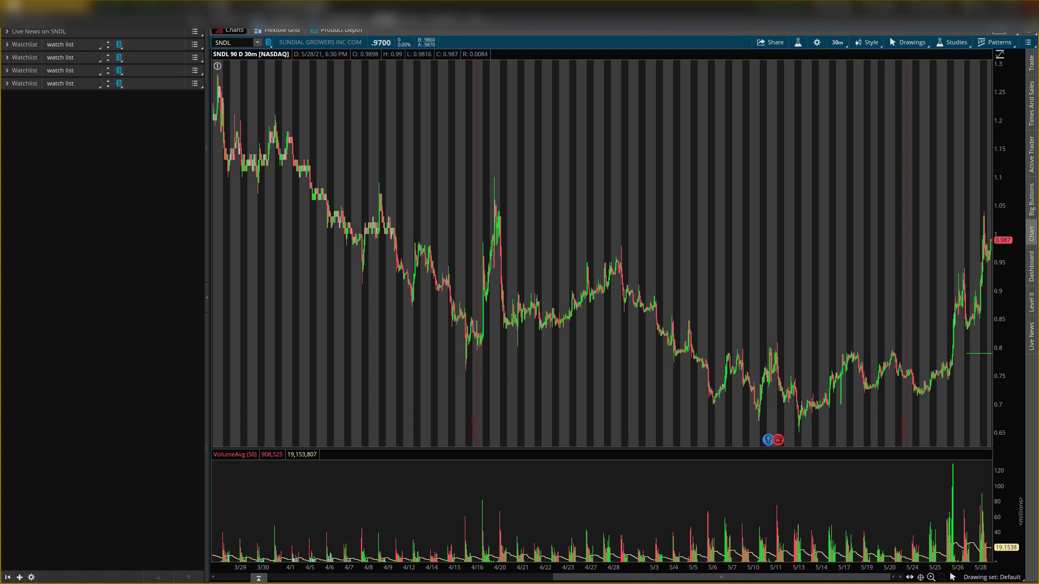
Place a red exit price level near 1.056 just above the recent peak.
{"action": "right_click", "coordinate": [933, 206]}
{"action": "mouse_move", "coordinate": [982, 295]}
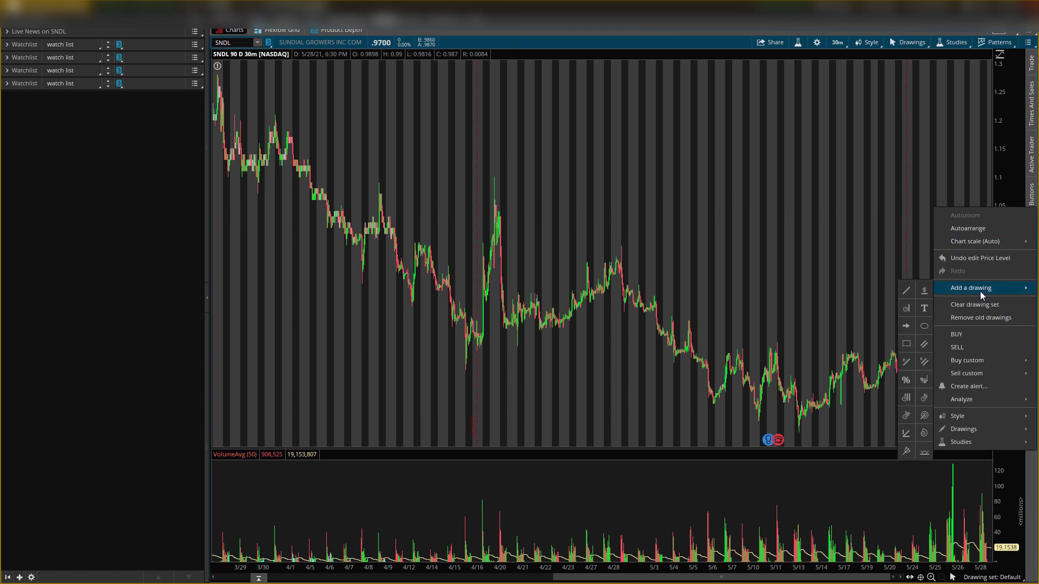
{"action": "left_click", "coordinate": [924, 291]}
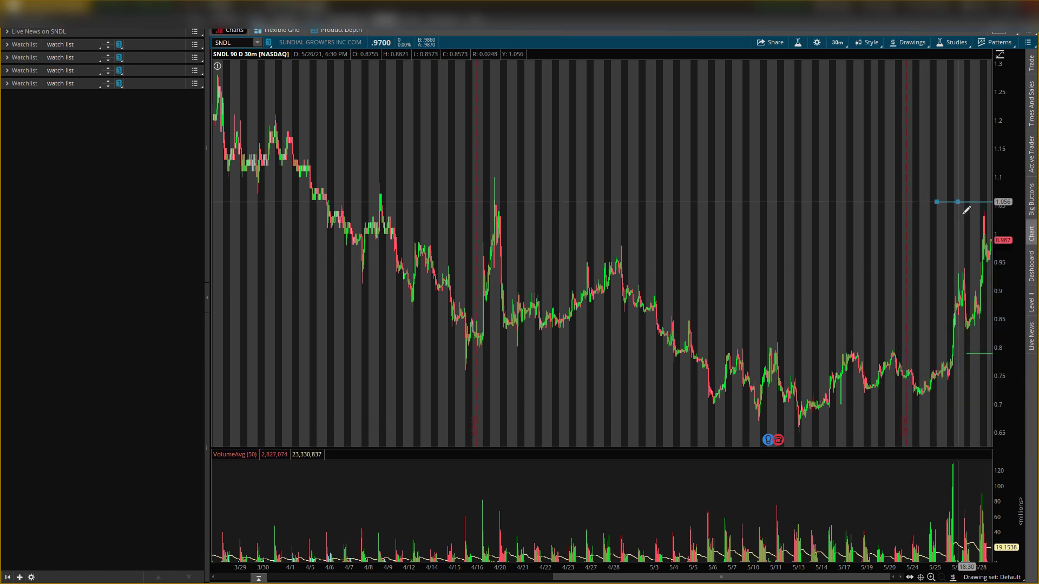
{"action": "right_click", "coordinate": [958, 202]}
{"action": "left_click", "coordinate": [961, 213]}
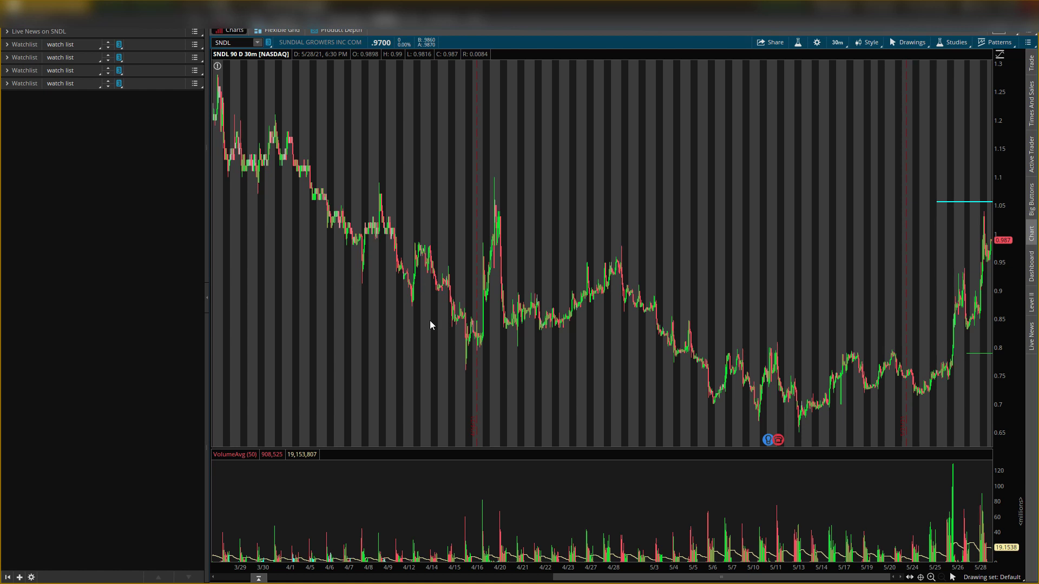
{"action": "left_click", "coordinate": [621, 406]}
Add a green price level at 0.9411 under Friday's candles, viewed zoomed in on the latest day.
{"action": "left_click", "coordinate": [931, 578]}
{"action": "left_click", "coordinate": [931, 578]}
{"action": "left_click", "coordinate": [931, 578]}
{"action": "left_click", "coordinate": [931, 578]}
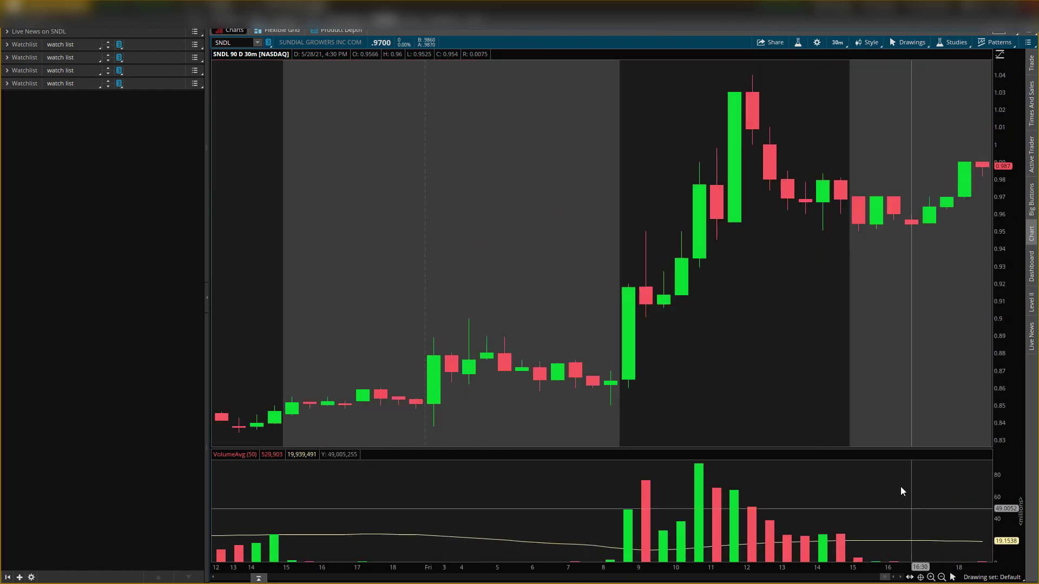
{"action": "right_click", "coordinate": [791, 346]}
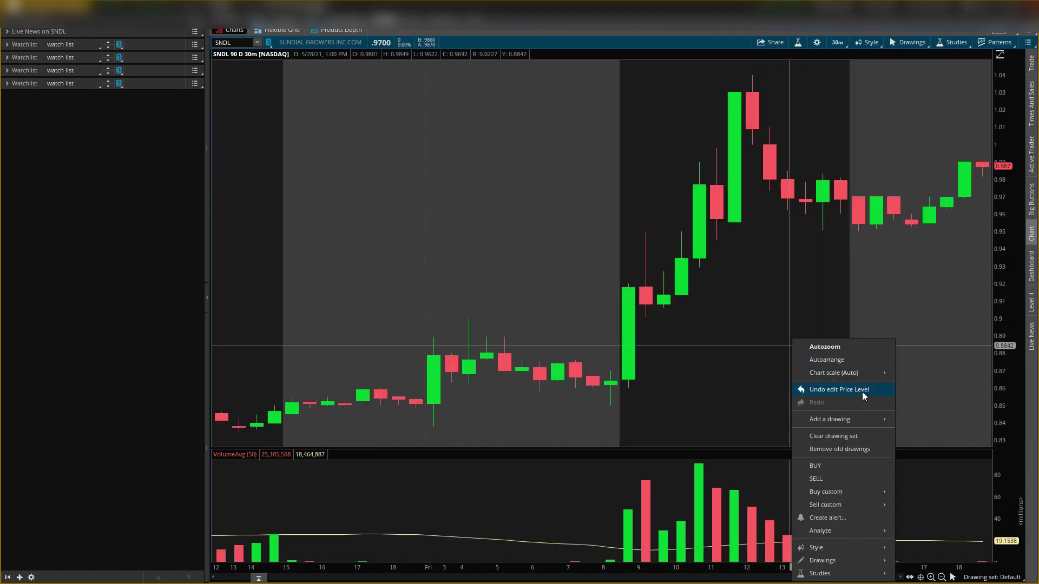
{"action": "mouse_move", "coordinate": [864, 420]}
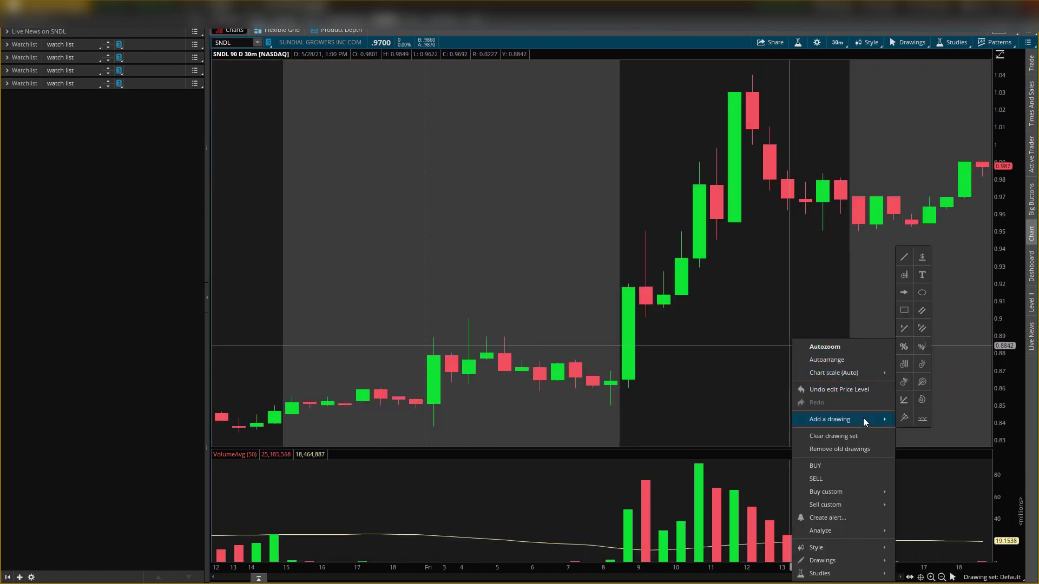
{"action": "left_click", "coordinate": [922, 257]}
{"action": "left_click", "coordinate": [801, 247]}
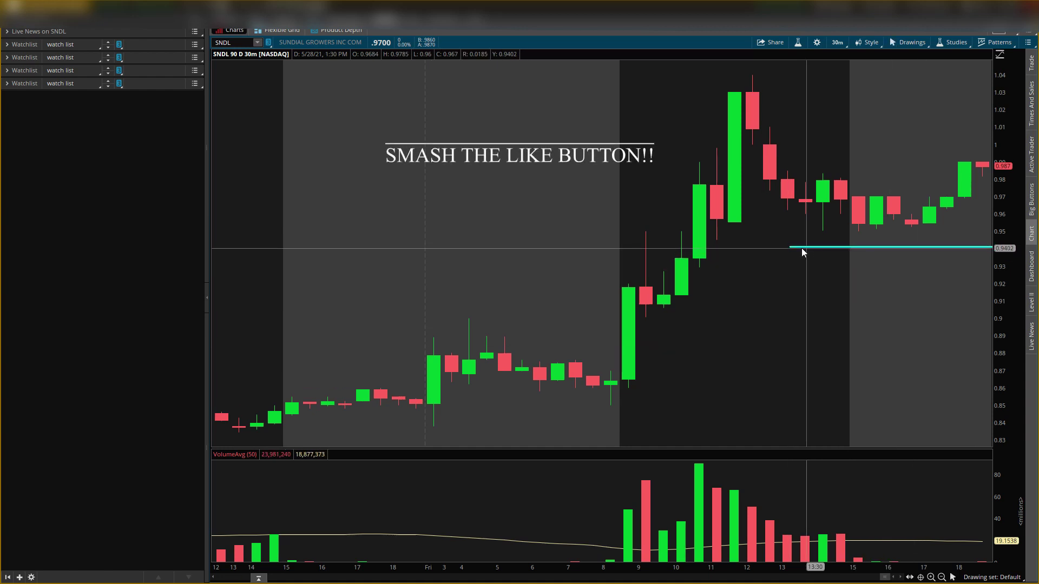
{"action": "right_click", "coordinate": [810, 249]}
{"action": "key", "text": "Escape"}
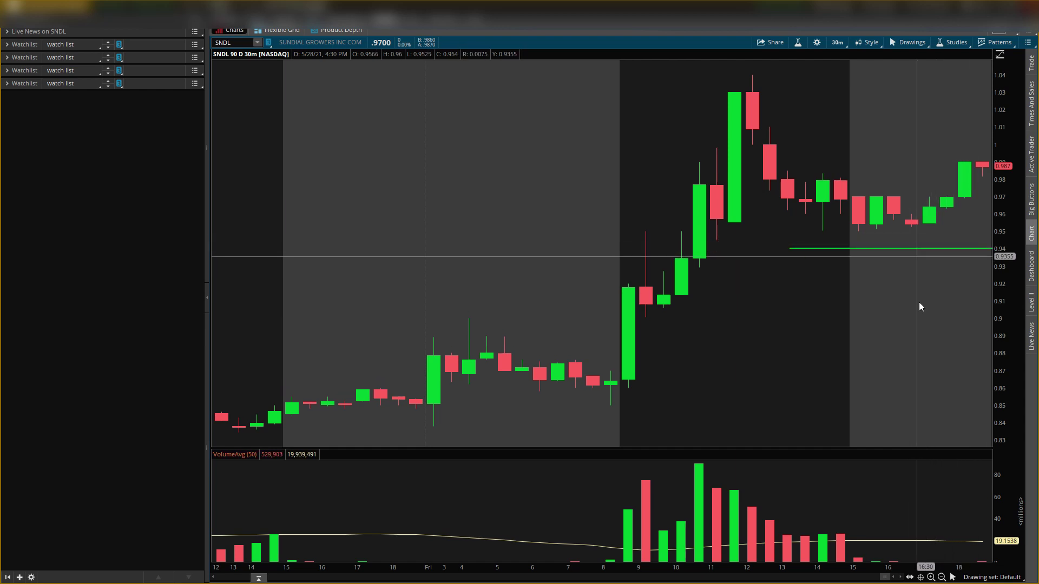
{"action": "left_click", "coordinate": [942, 577]}
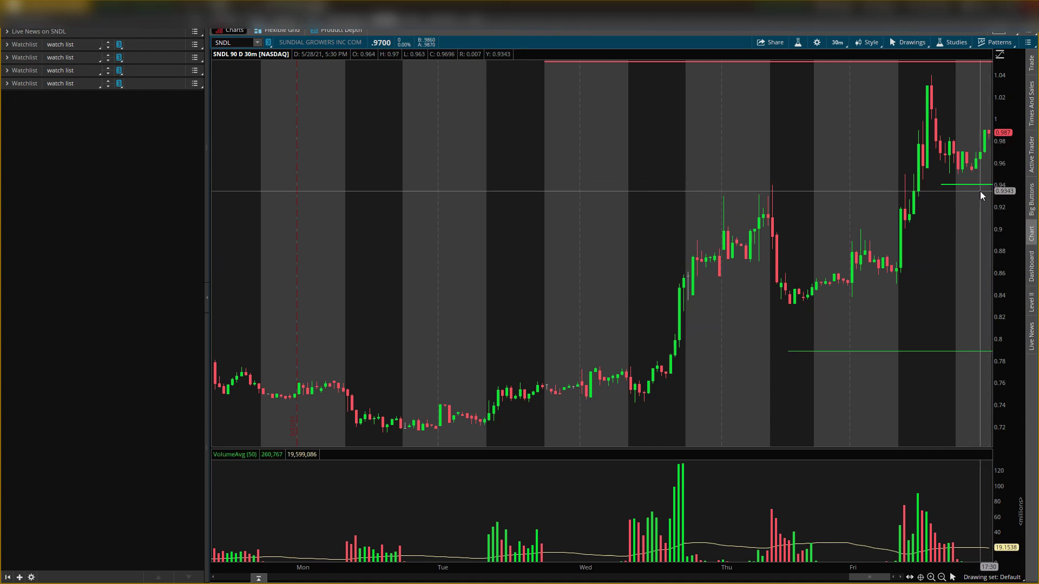
Measure the gain from the 0.94 buy level to the high, about +9.65%, with a trendline.
{"action": "left_click", "coordinate": [942, 577]}
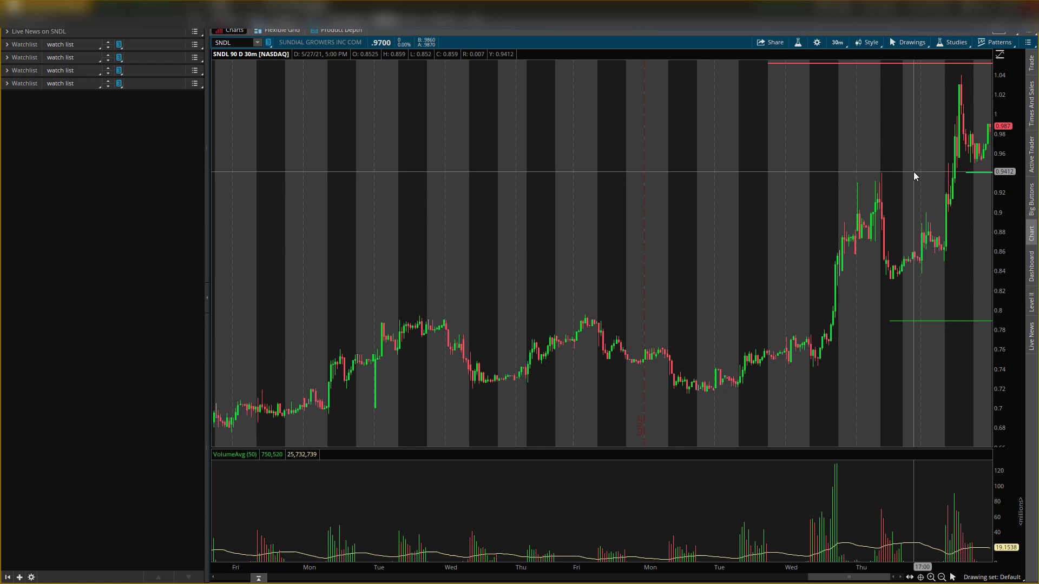
{"action": "right_click", "coordinate": [915, 171]}
{"action": "left_click", "coordinate": [801, 180]}
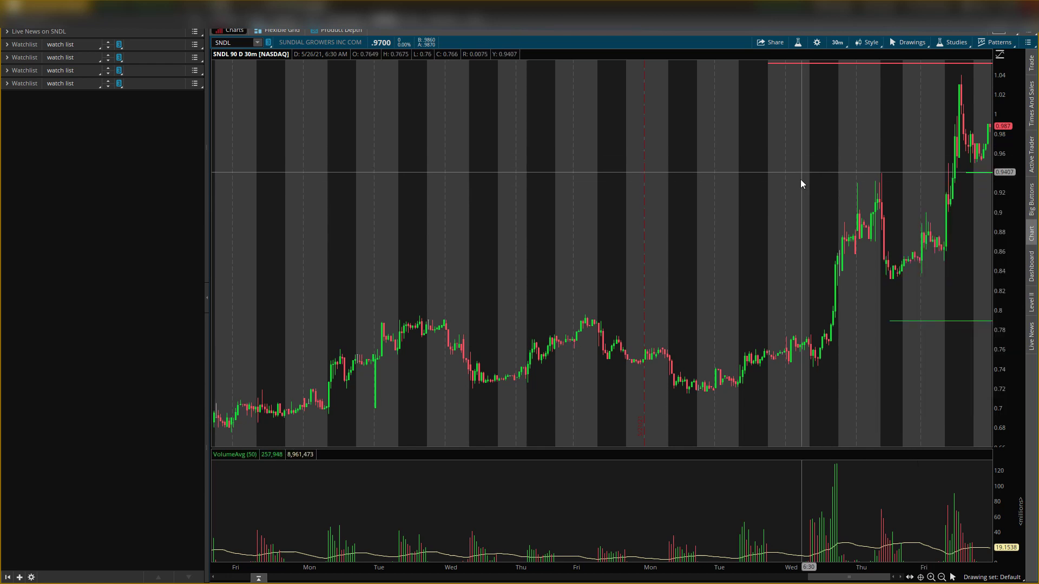
{"action": "right_click", "coordinate": [801, 174]}
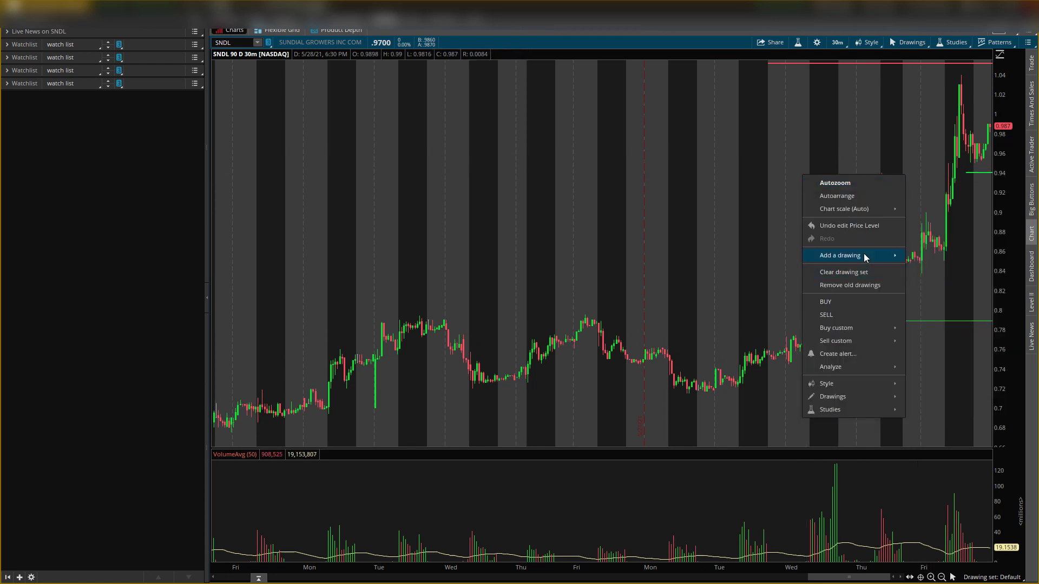
{"action": "mouse_move", "coordinate": [864, 255]}
{"action": "left_click", "coordinate": [918, 259]}
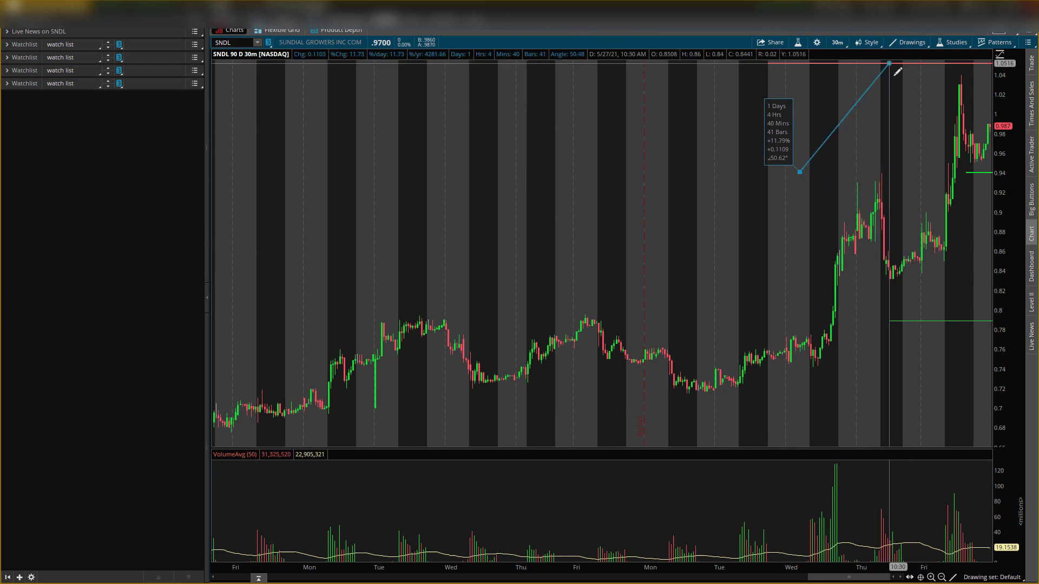
{"action": "right_click", "coordinate": [869, 108]}
{"action": "left_click", "coordinate": [780, 277]}
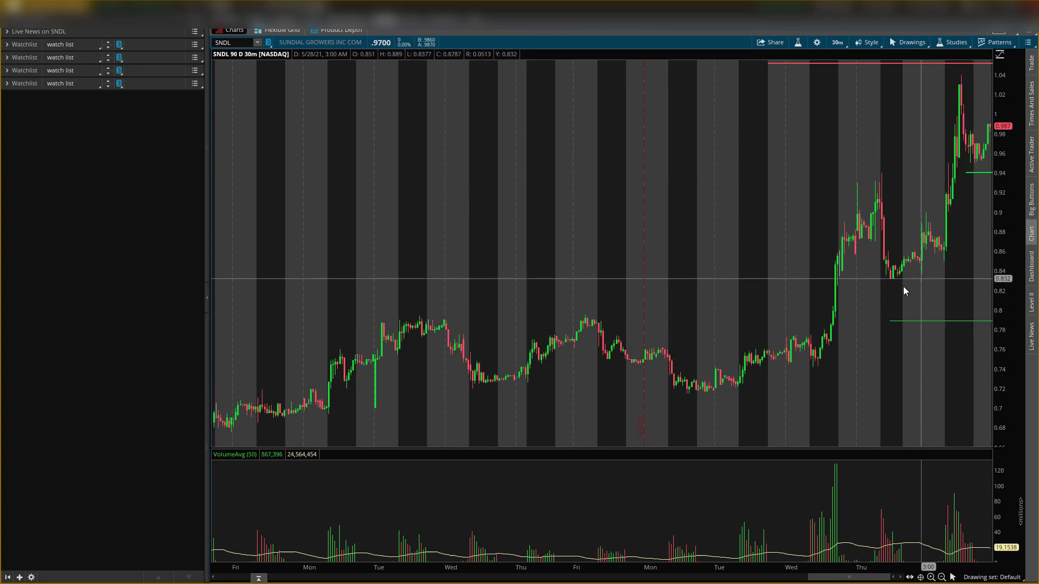
Measure the gain from the 0.79 buy level to the high, about +33.36%.
{"action": "right_click", "coordinate": [743, 323]}
{"action": "mouse_move", "coordinate": [833, 404]}
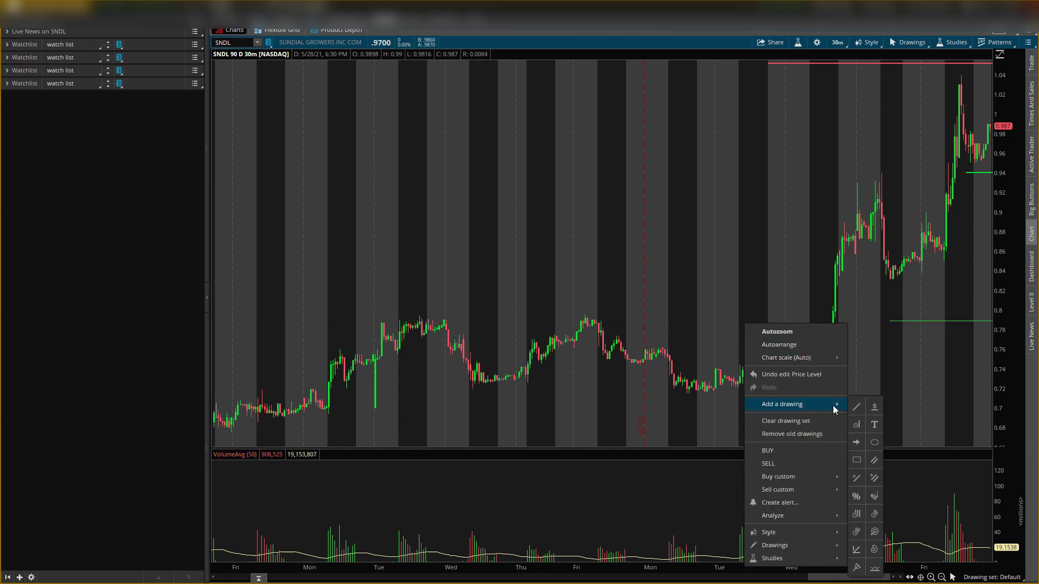
{"action": "left_click", "coordinate": [866, 406]}
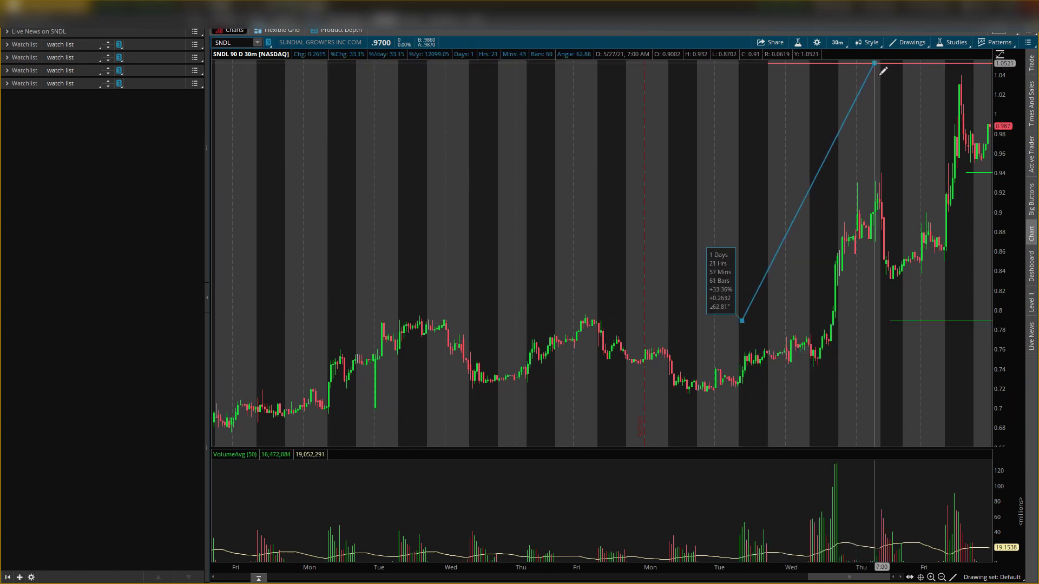
{"action": "right_click", "coordinate": [781, 205]}
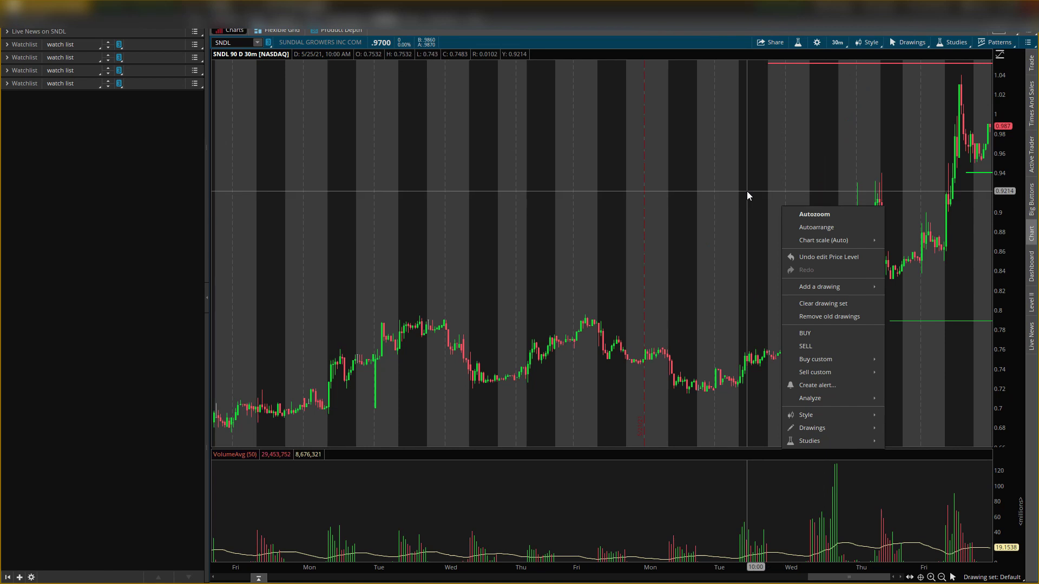
{"action": "left_click", "coordinate": [747, 190]}
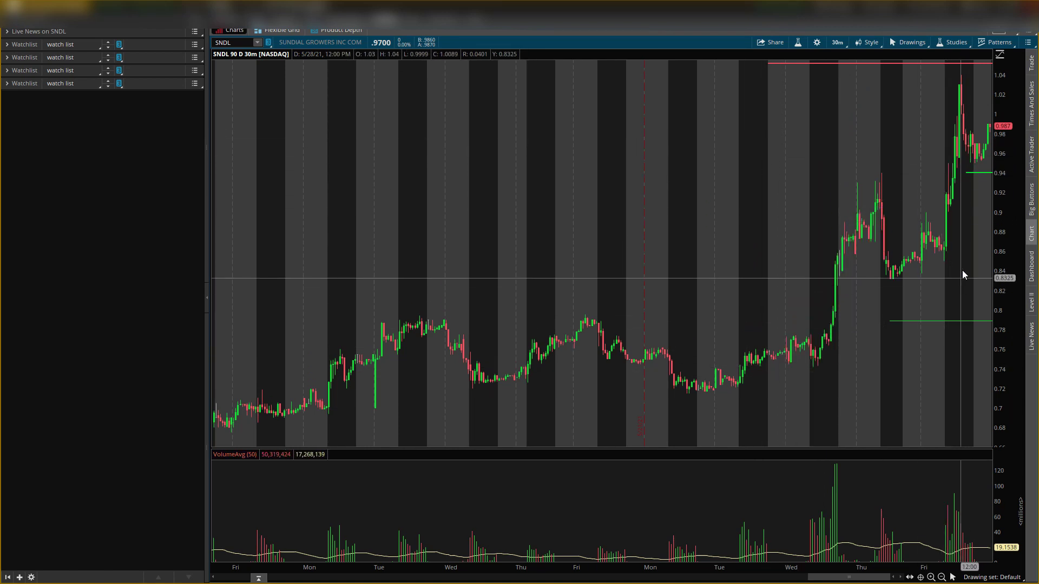